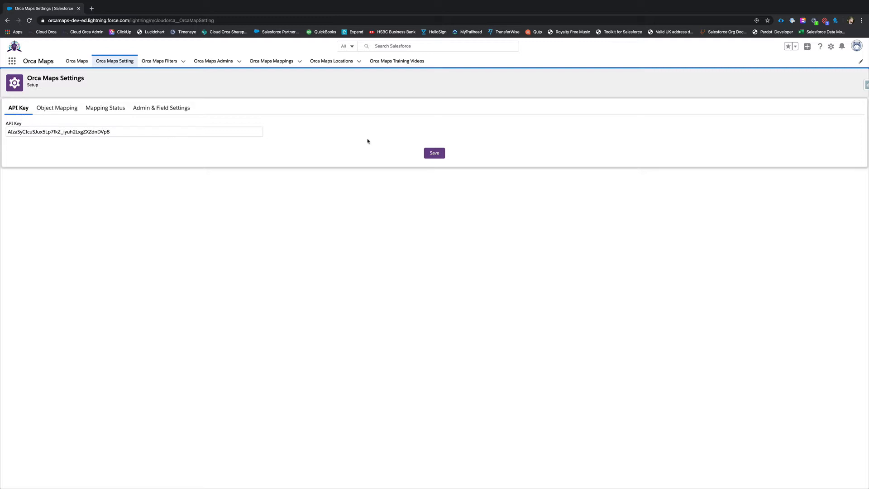
Step: Start an object mapping for the Asset object with Asset Name (name) as its record name
click(62, 116)
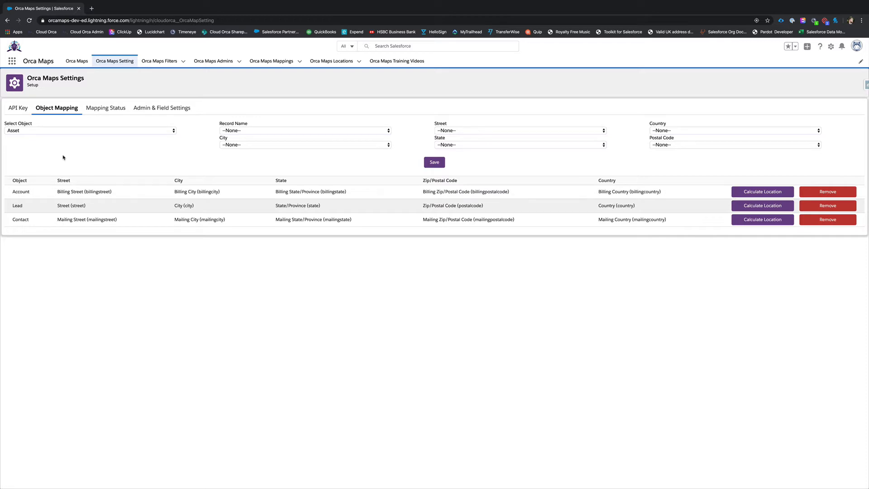
click(30, 130)
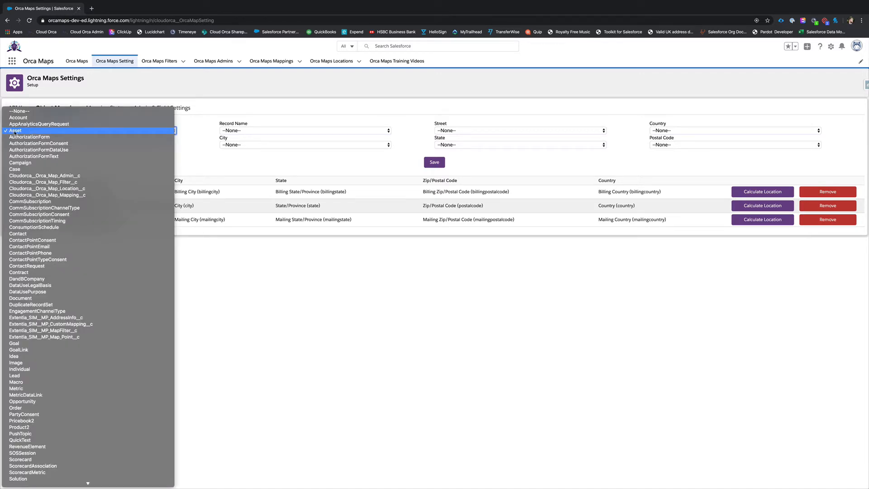
scroll(63, 246, down, 2)
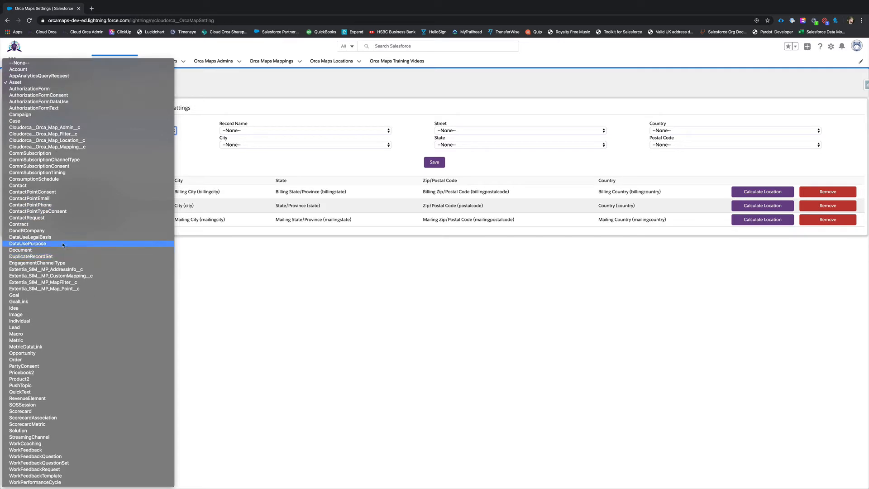
click(20, 83)
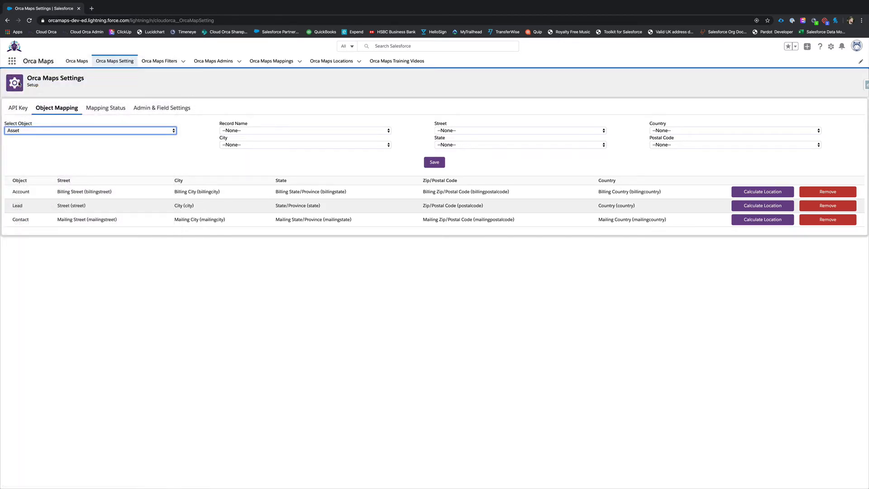
click(150, 154)
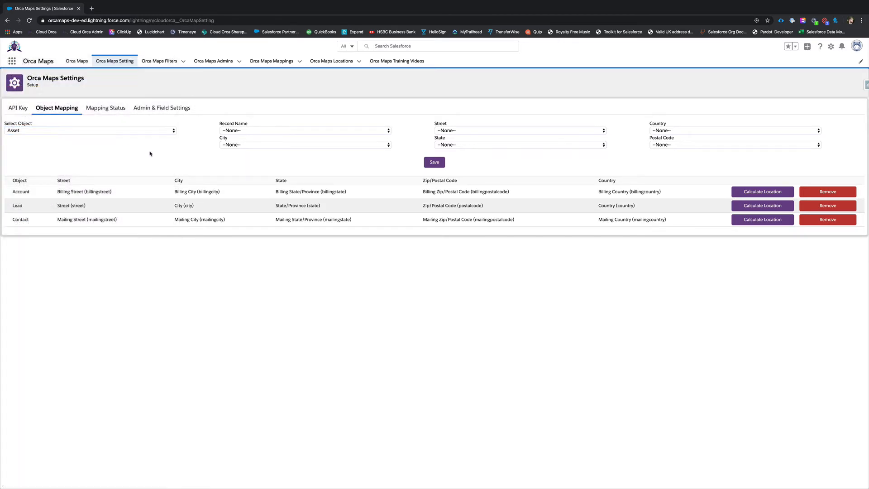
click(237, 132)
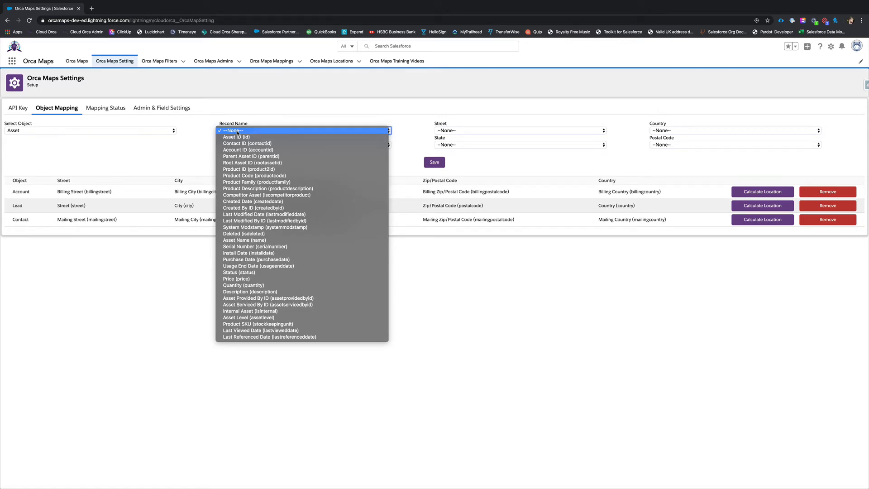
click(233, 240)
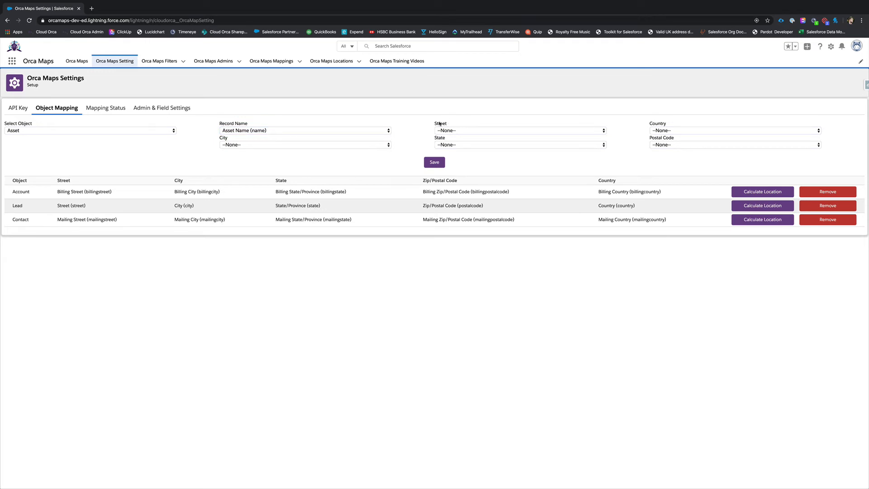
Step: Map the Asset address fields: street to Install Date, country to Purchase Date and city to Serial Number
click(450, 130)
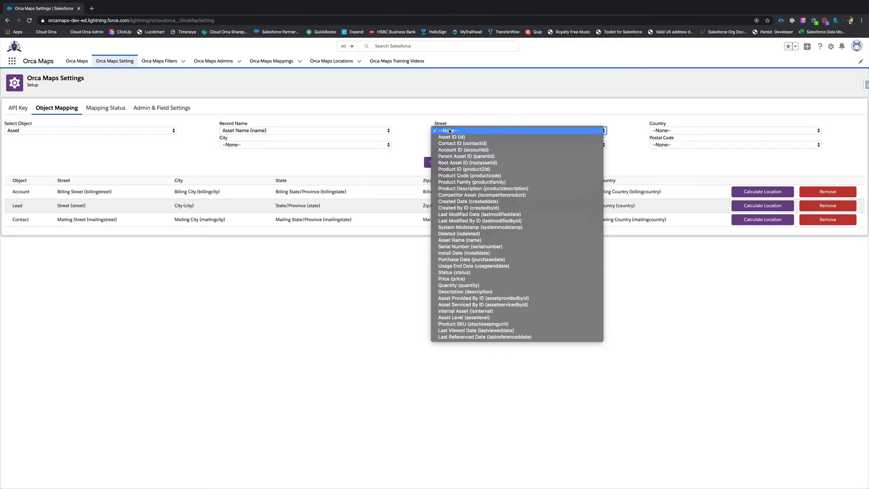
click(481, 254)
click(672, 131)
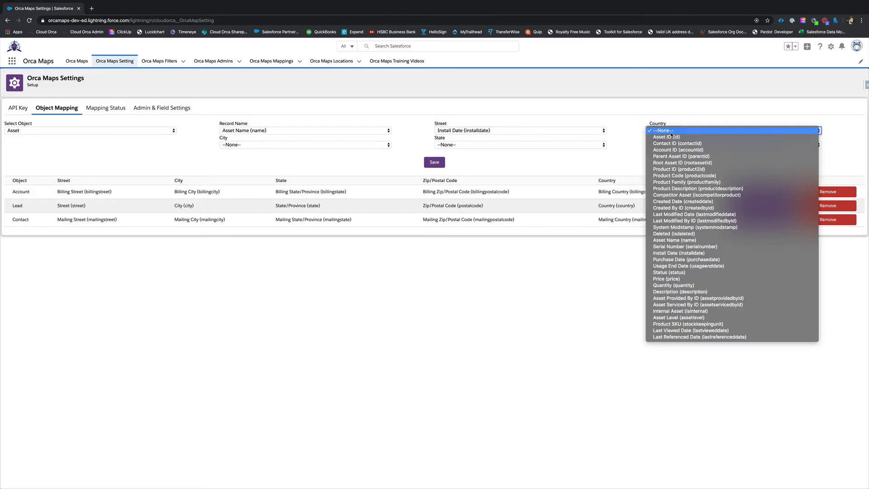
click(678, 259)
click(347, 144)
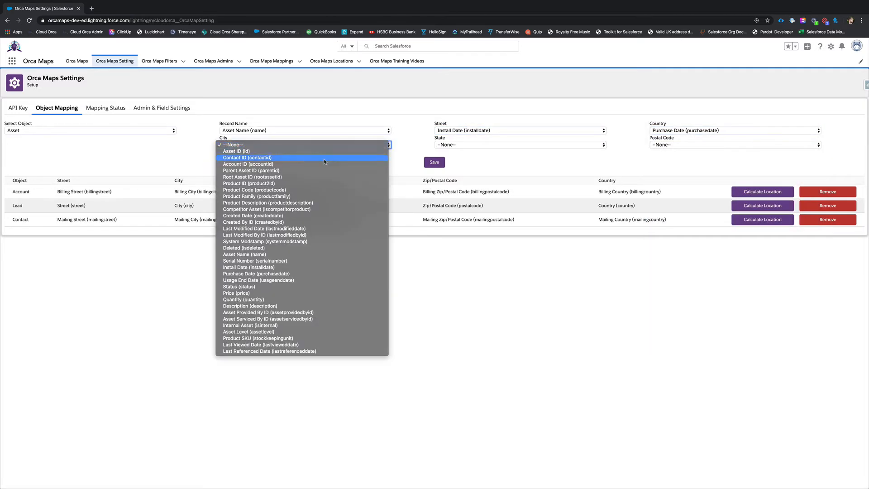
click(296, 261)
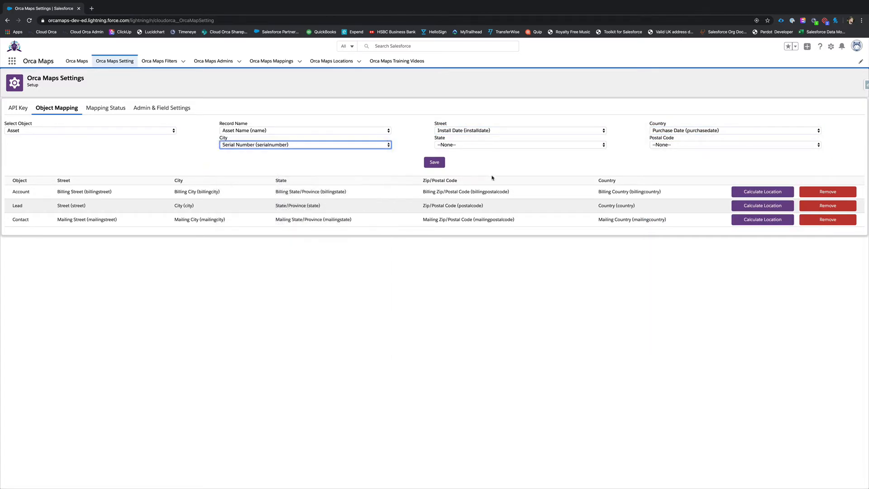
Step: Map the Asset state to Price and postal code to Usage End Date, and save the object mapping
click(464, 145)
click(498, 294)
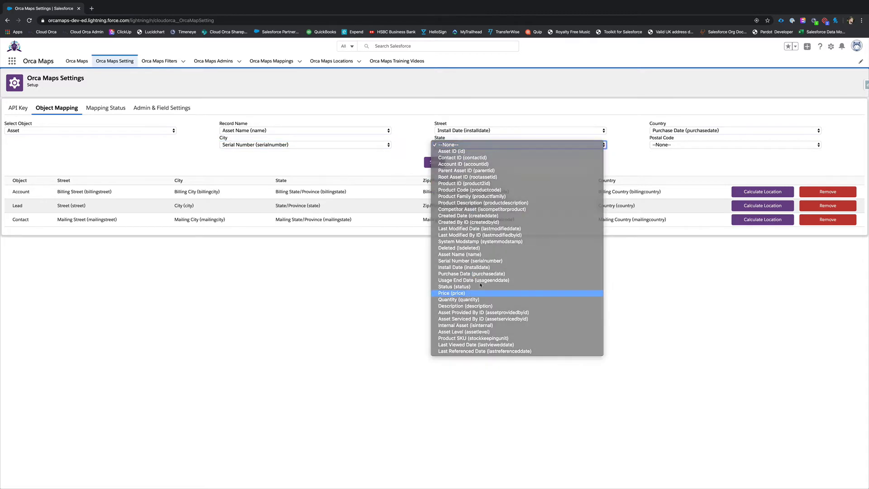
click(674, 147)
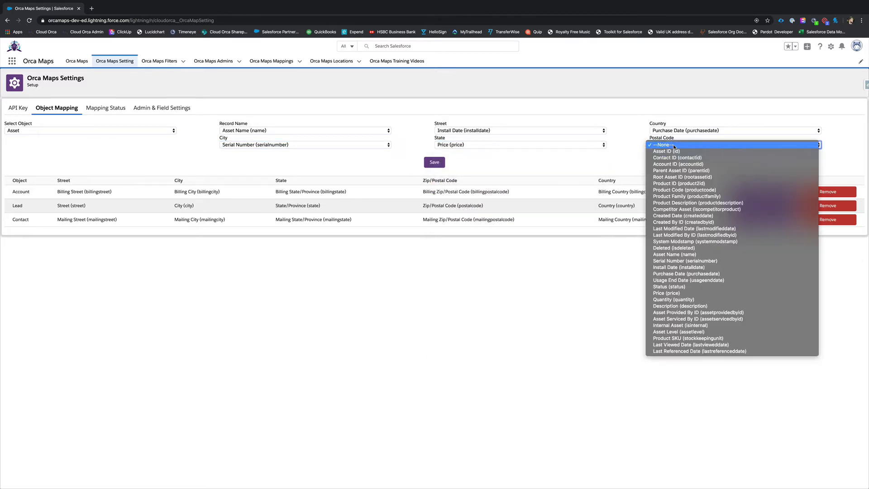
click(676, 280)
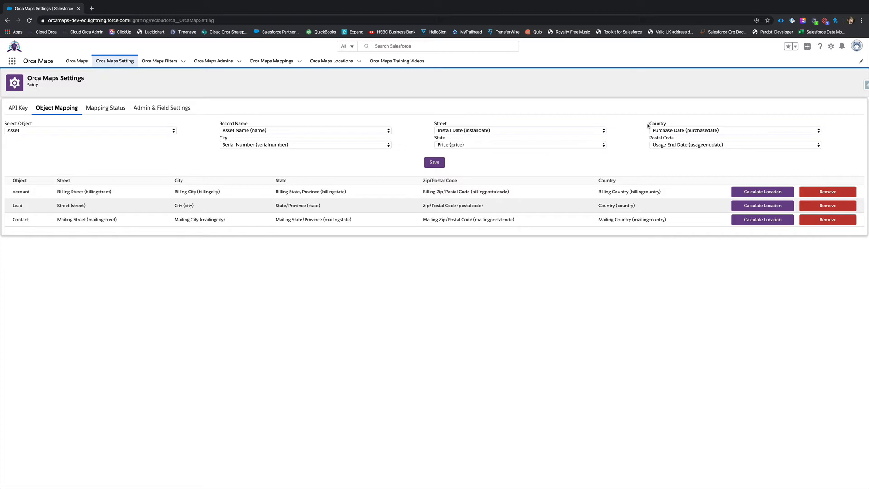
click(428, 162)
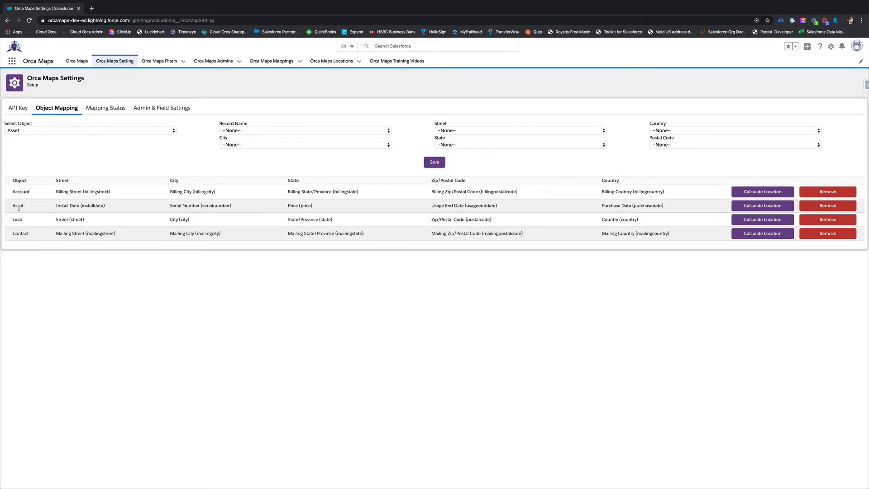
Step: Start the location calculation for the Asset mapping
drag(12, 205, 105, 204)
click(105, 205)
click(743, 206)
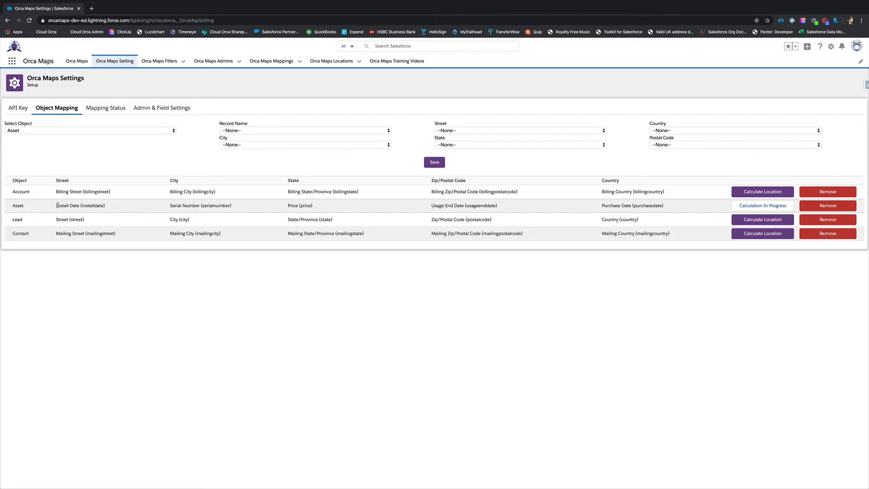
Step: Load the mapping status of the Account object
click(103, 110)
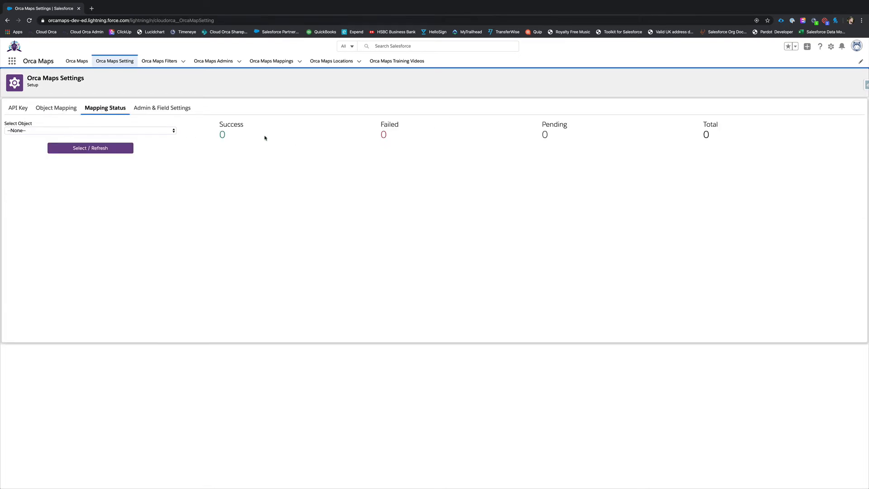
click(167, 131)
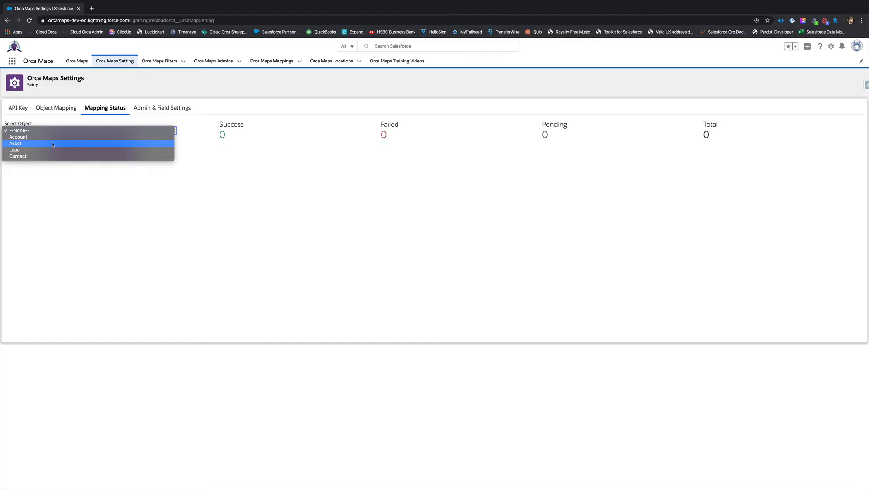
click(17, 138)
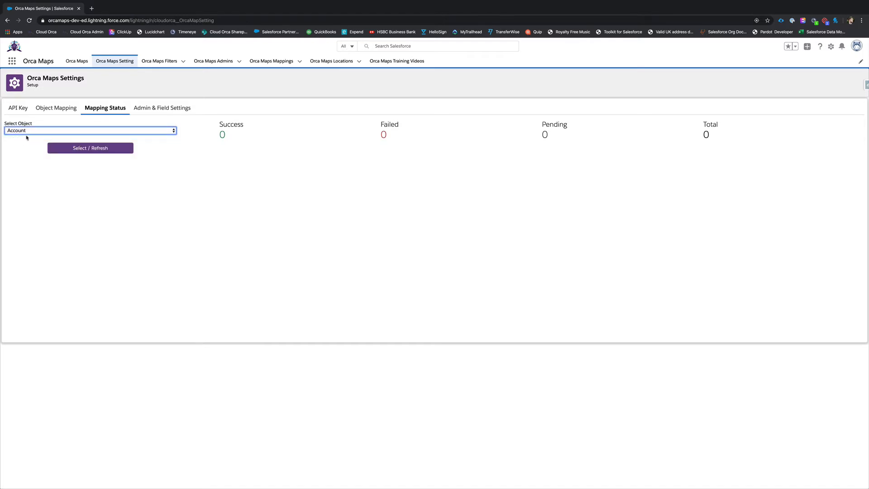
click(108, 149)
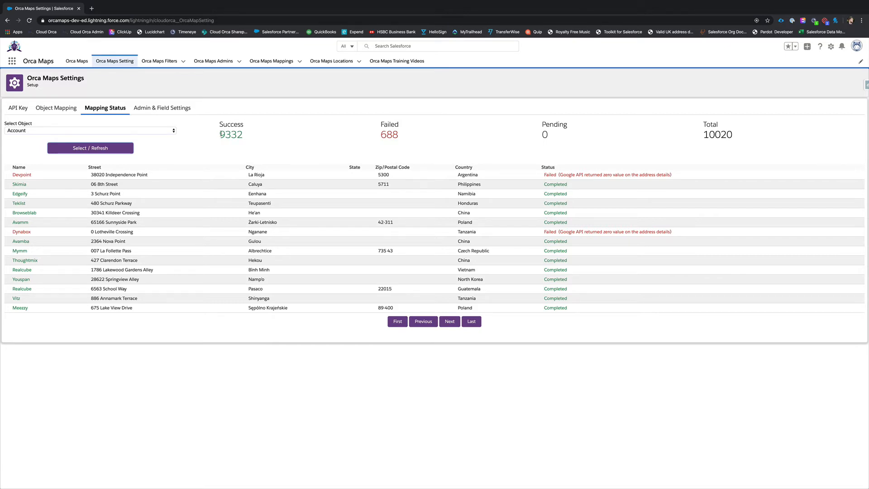
Step: Examine the Account success and pending counts and the failure reason given for the Devpoint record
drag(221, 134, 242, 134)
click(242, 133)
drag(542, 125, 572, 124)
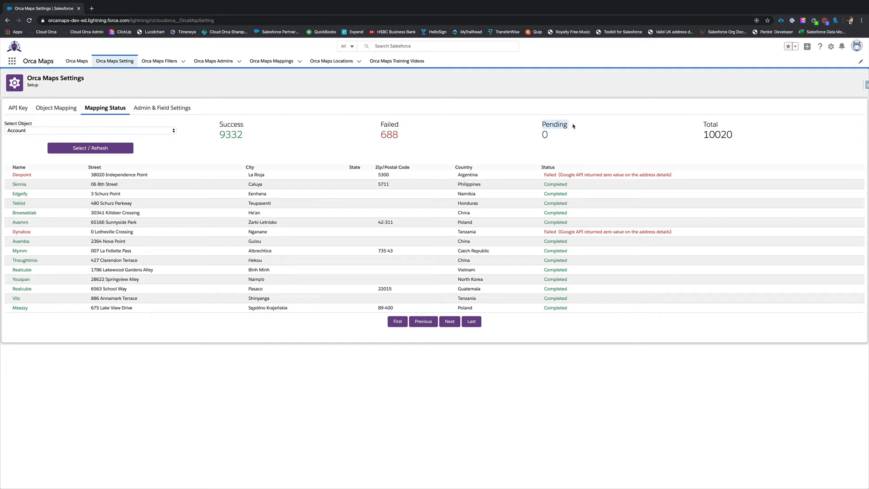
click(572, 125)
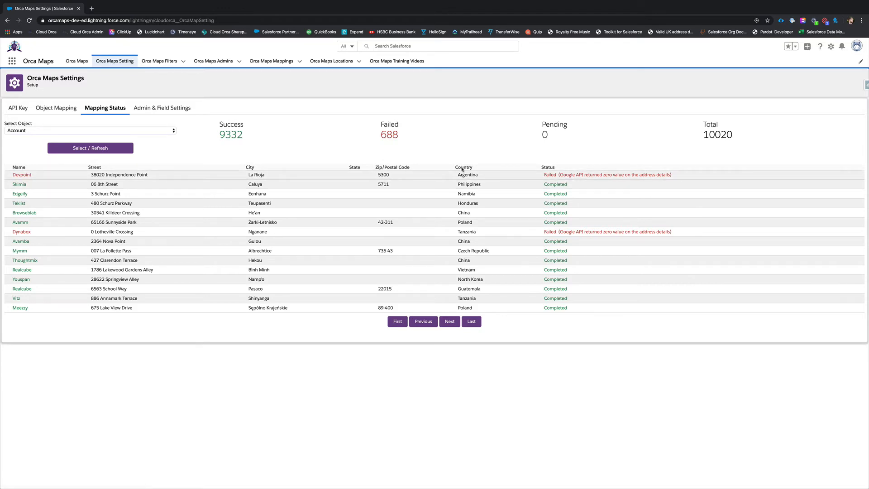
drag(544, 173, 672, 174)
click(677, 175)
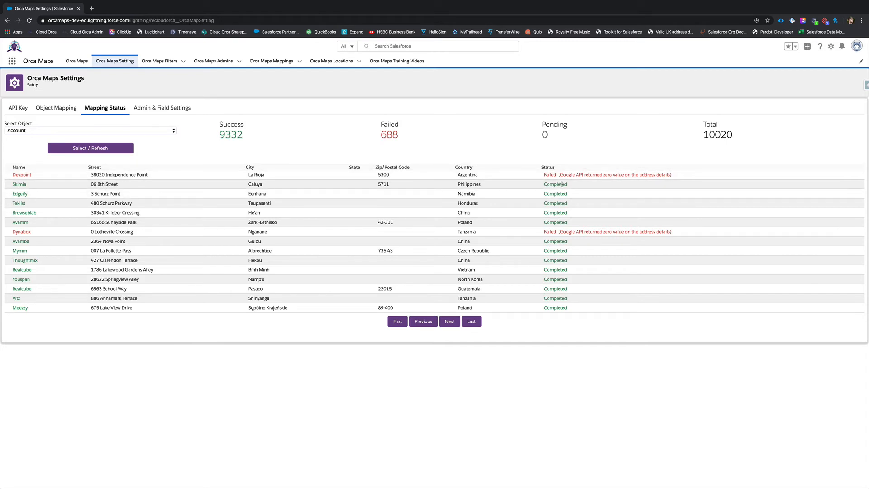
Step: Open the Edgeify account in a new browser tab to view its map detail, and return to Orca Maps Settings
right_click(20, 193)
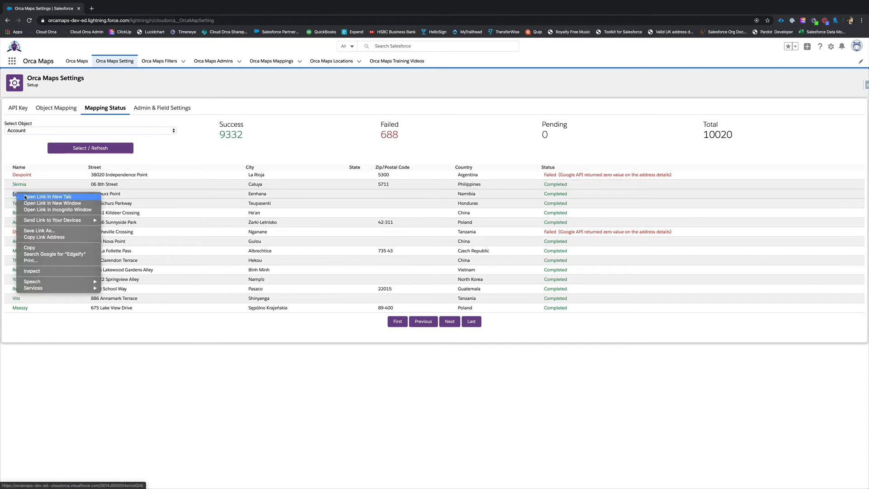
click(36, 196)
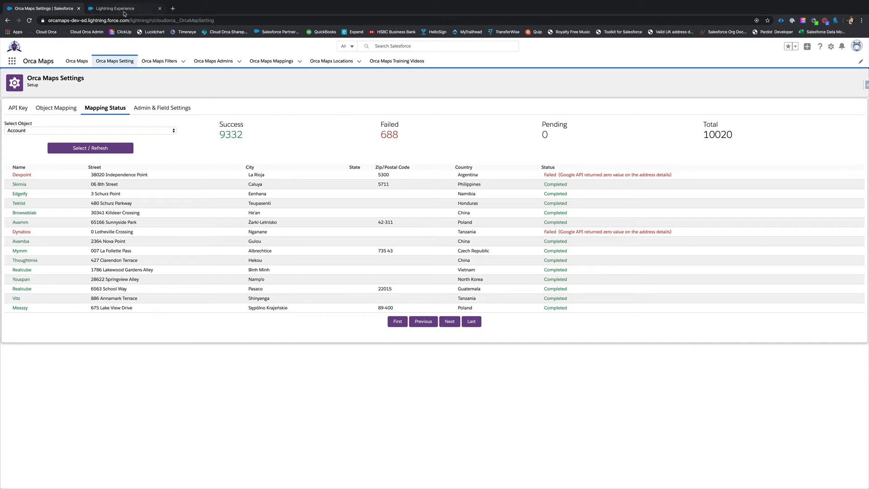
click(124, 12)
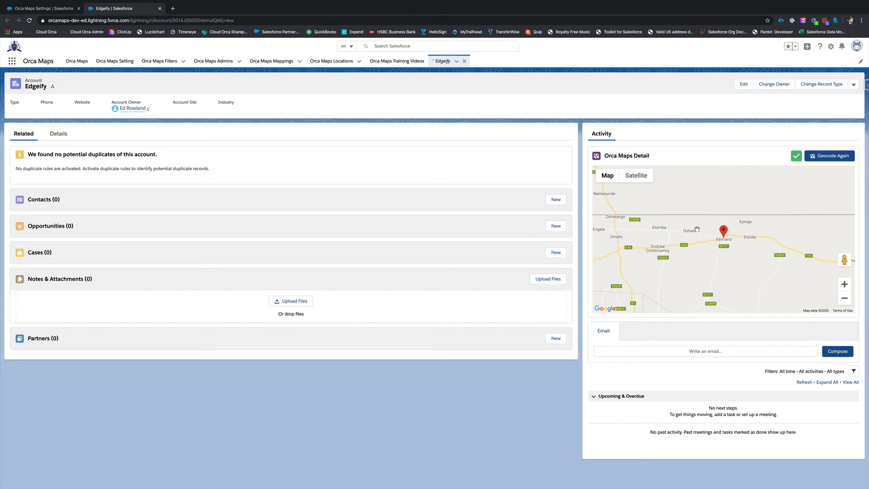
click(50, 12)
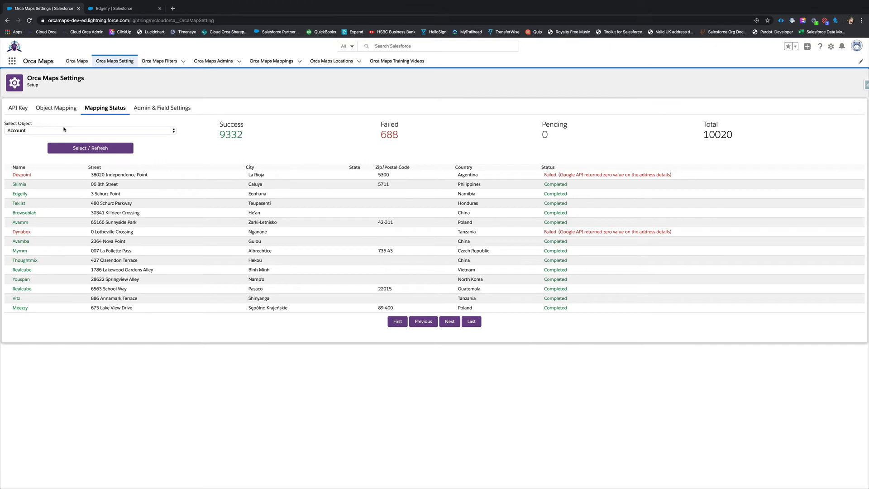
click(48, 130)
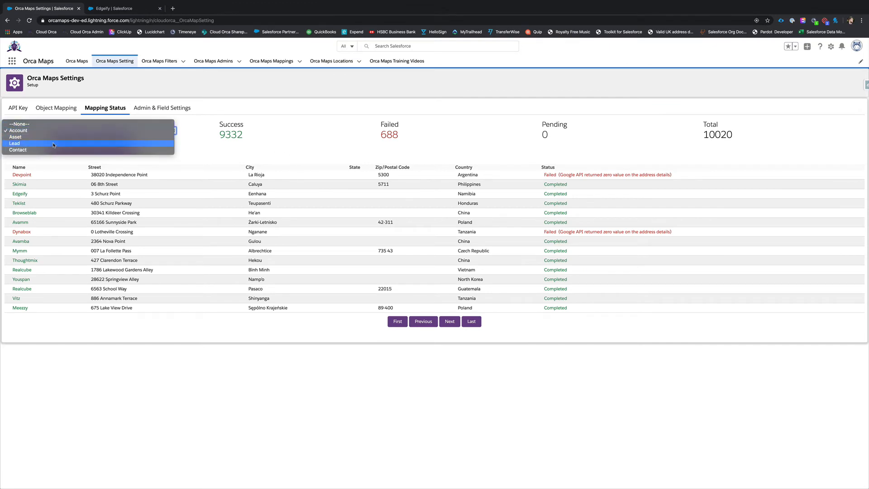
click(231, 120)
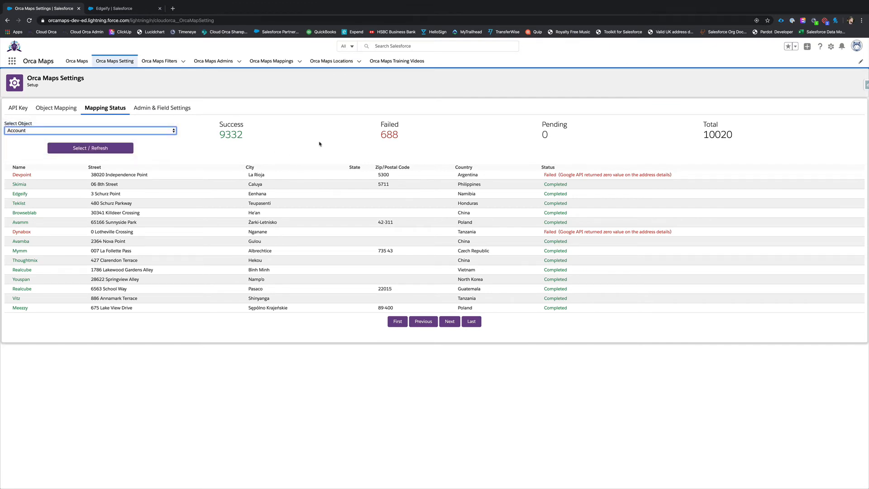
Step: Add a blank entry to the Orca Map admin list in the admin settings and view its user lookup
click(150, 108)
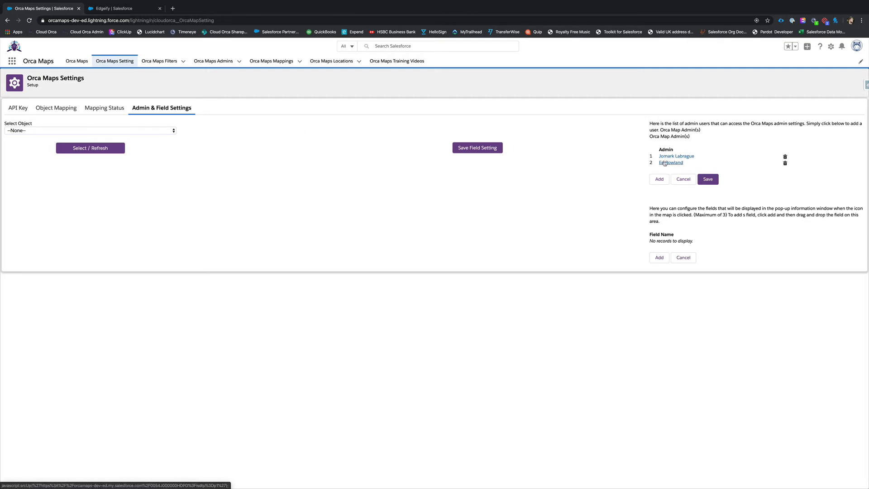
click(660, 179)
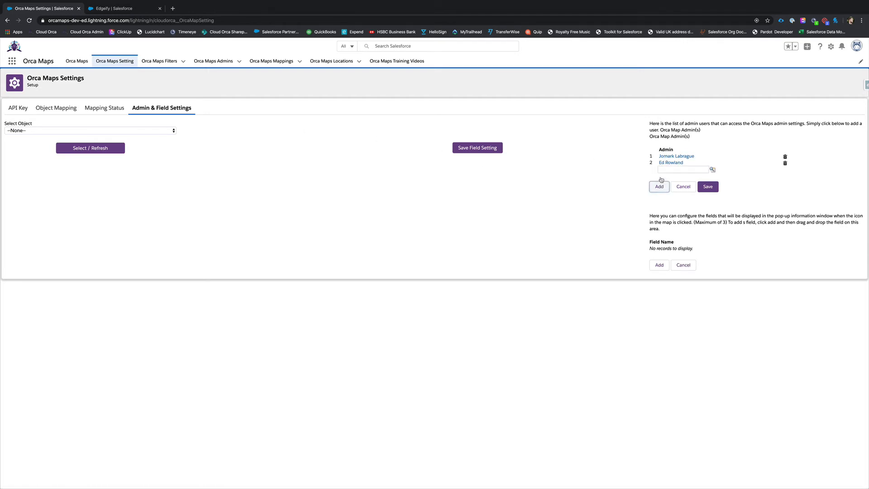
click(712, 171)
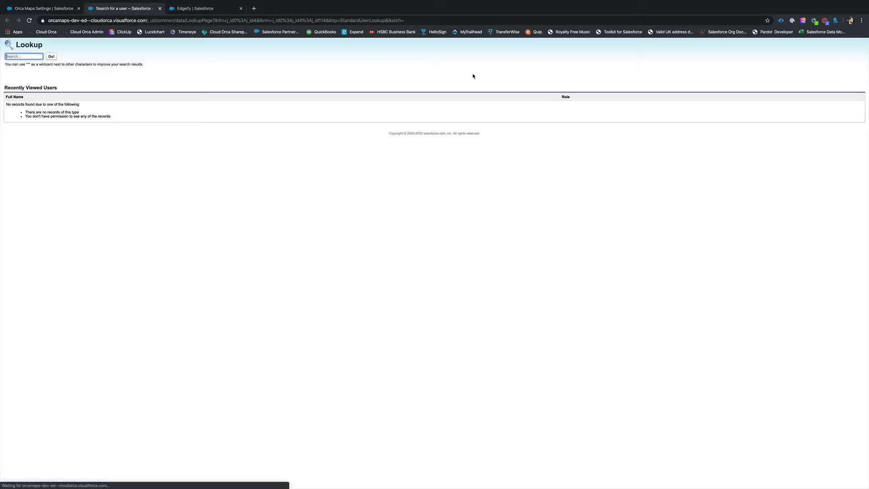
click(159, 8)
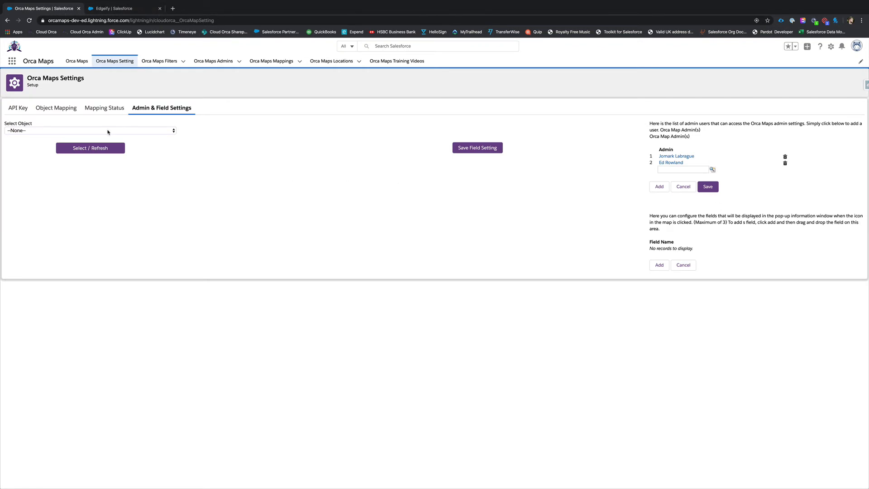
Step: Load the field settings of the Account object
click(108, 131)
click(73, 137)
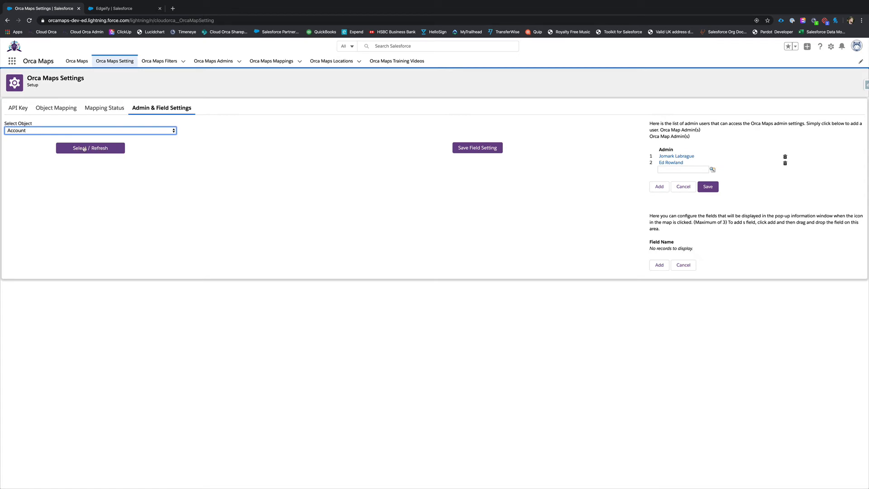
click(84, 148)
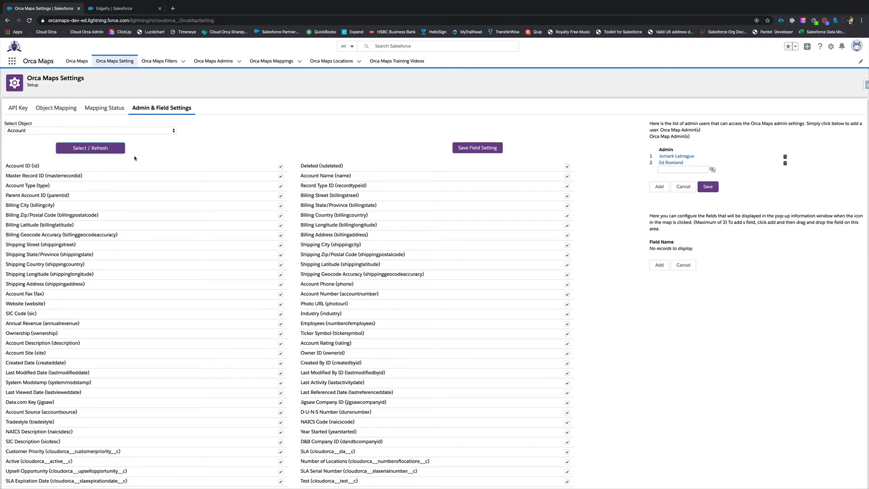
Step: Deselect the Master Record ID, Account Type and Parent Account ID fields of the Account object and save the field settings
scroll(190, 299, down, 1)
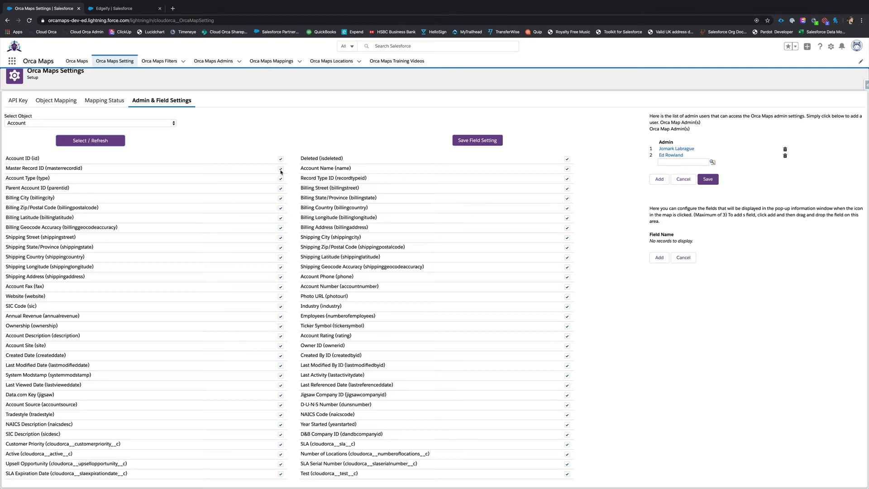
click(280, 169)
click(281, 179)
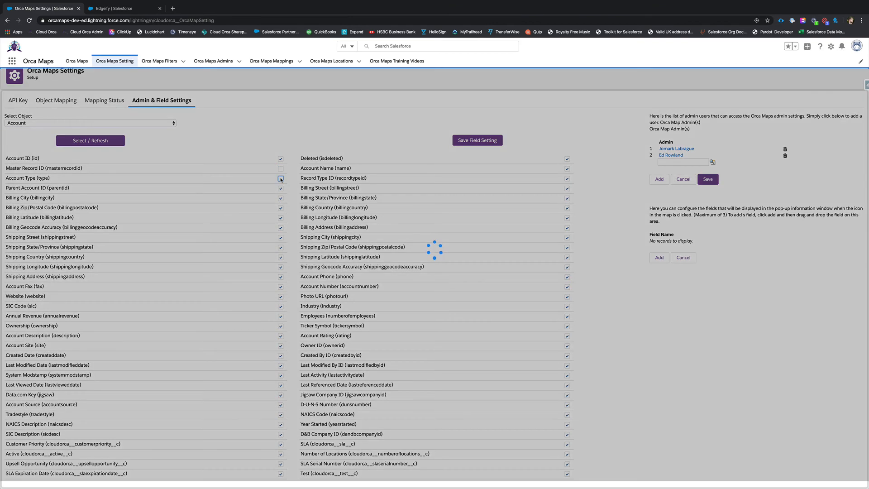
click(280, 188)
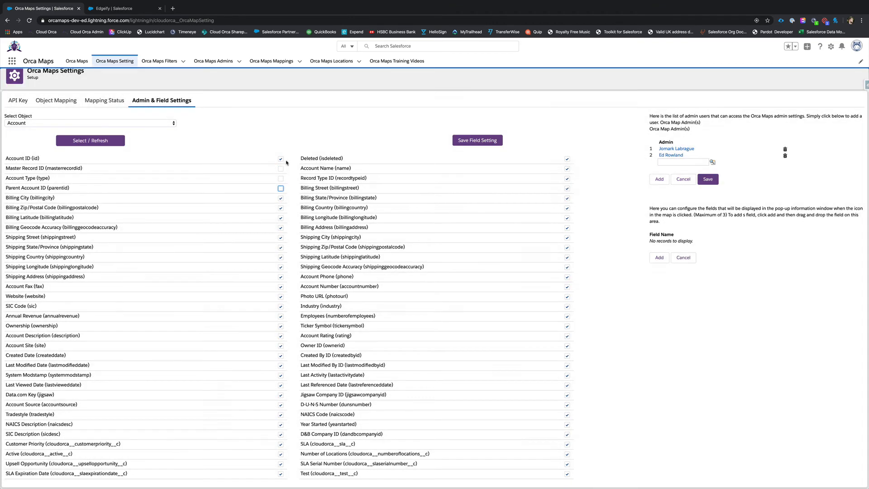
click(459, 143)
Step: Add Billing Street and Account Source to the fields displayed in the map icon's pop-up information window
scroll(382, 177, up, 1)
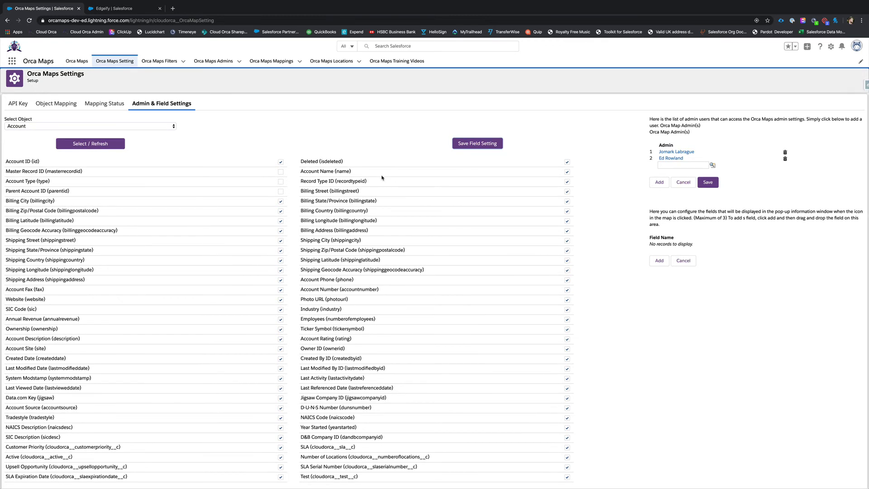
scroll(382, 177, up, 1)
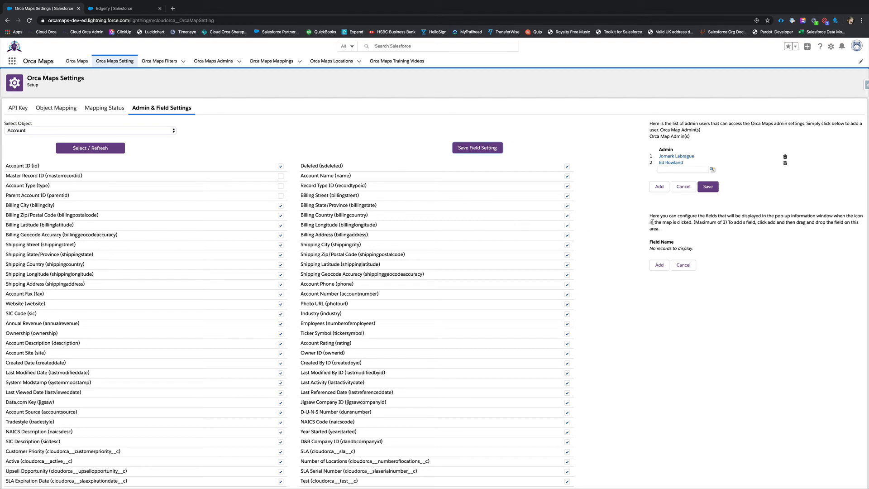
click(658, 267)
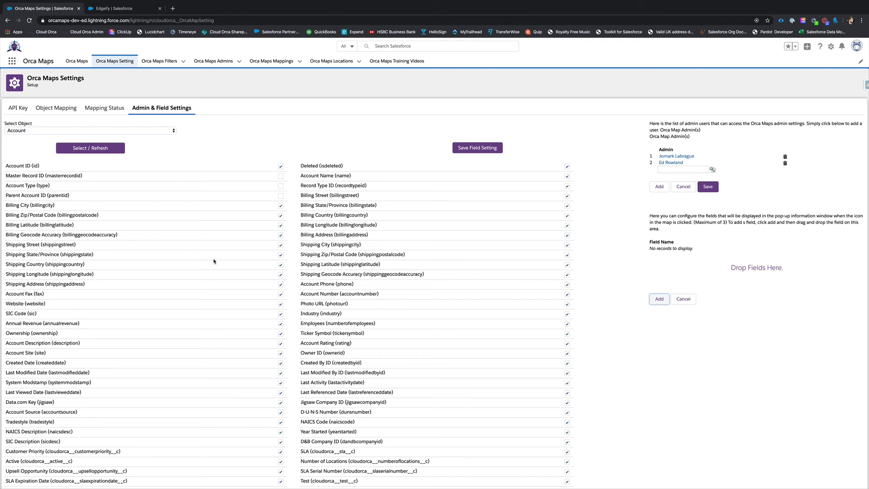
click(316, 196)
drag(317, 196, 732, 277)
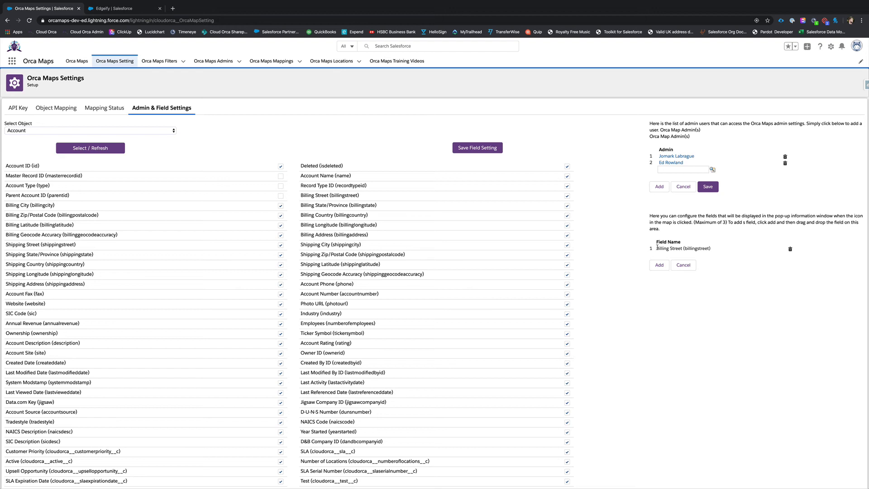
click(666, 266)
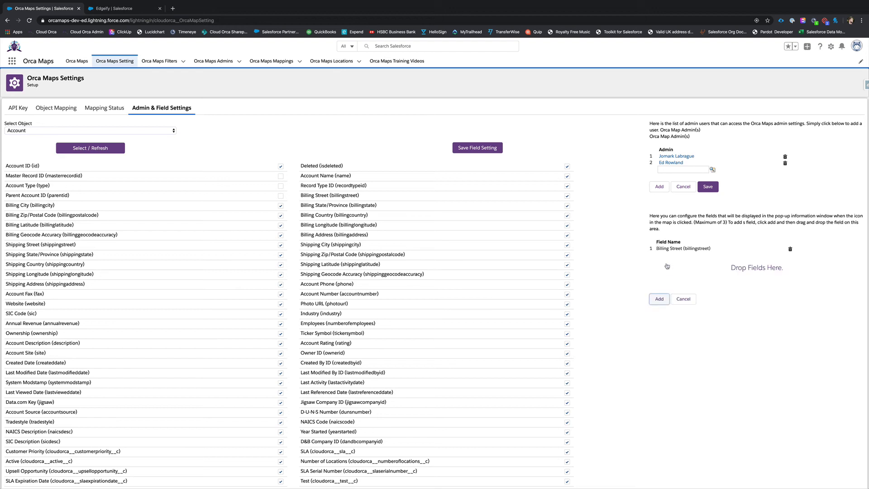
drag(24, 412, 689, 275)
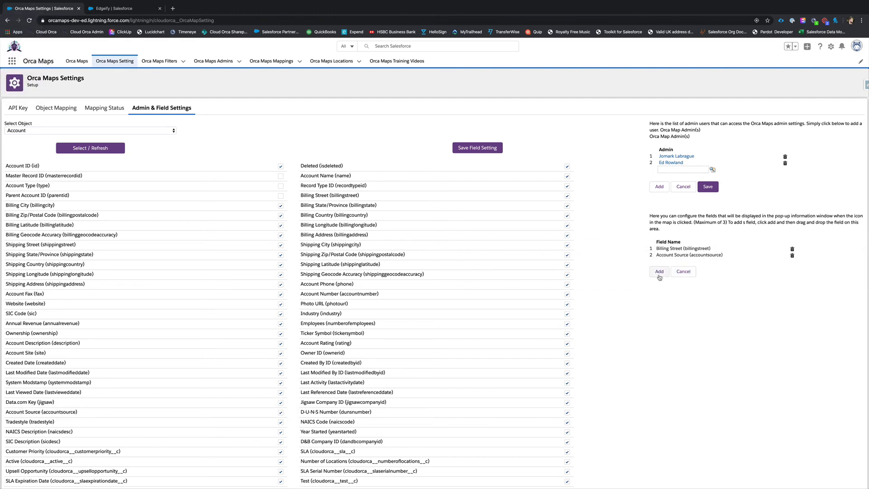
Step: Add the custom Active field as the third pop-up window field and save the field settings
click(659, 274)
scroll(434, 335, down, 1)
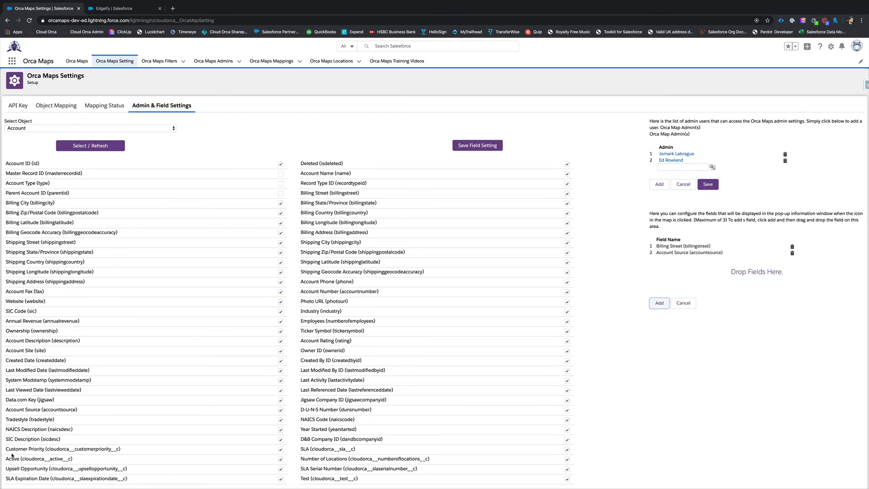
drag(11, 461, 678, 277)
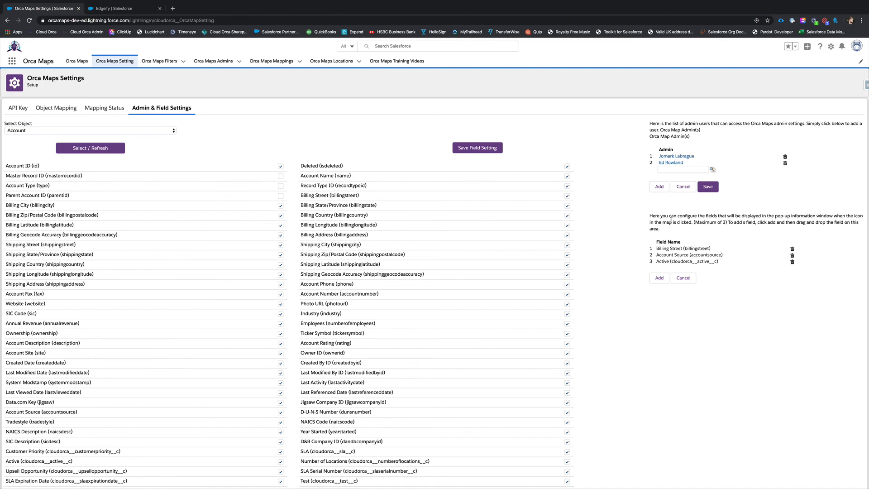
click(477, 152)
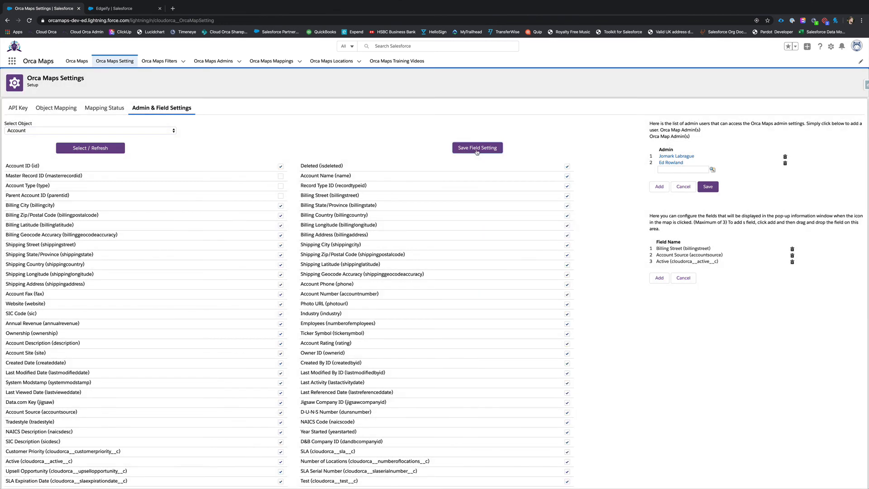